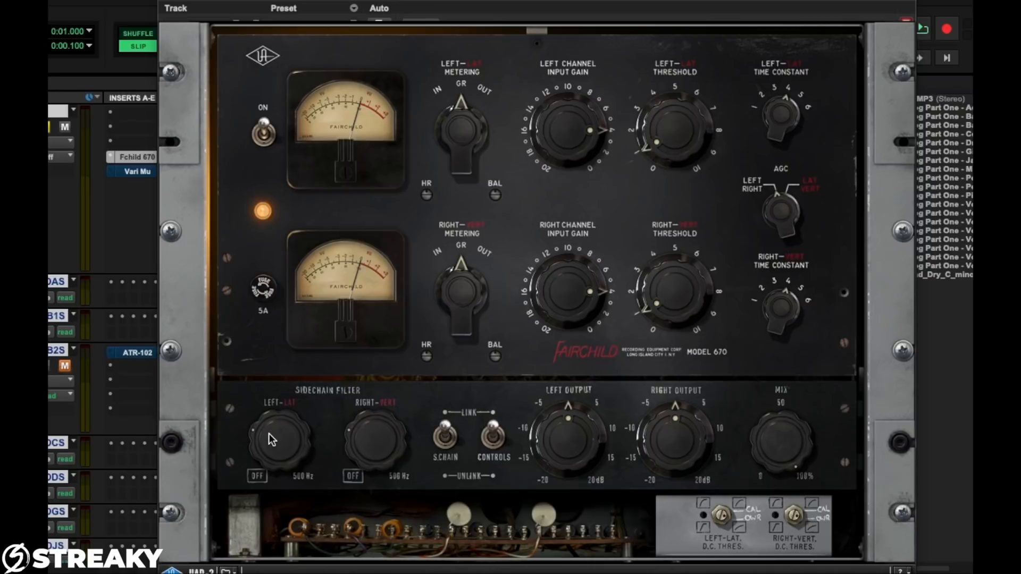
{"action": "mouse_move", "coordinate": [269, 433]}
{"action": "left_mouse_down"}
{"action": "mouse_move", "coordinate": [247, 469]}
{"action": "mouse_move", "coordinate": [239, 420]}
{"action": "mouse_move", "coordinate": [264, 473]}
{"action": "mouse_move", "coordinate": [256, 434]}
{"action": "left_mouse_up"}
{"action": "left_click_drag", "start_coordinate": [256, 435], "coordinate": [257, 429]}
{"action": "mouse_move", "coordinate": [269, 449]}
{"action": "left_mouse_down"}
{"action": "mouse_move", "coordinate": [265, 474]}
{"action": "mouse_move", "coordinate": [261, 448]}
{"action": "left_mouse_up"}
Play the song and compare the sound with the Fairchild 670 bypassed and active several times
{"action": "left_click", "coordinate": [133, 161]}
{"action": "key", "text": "space"}
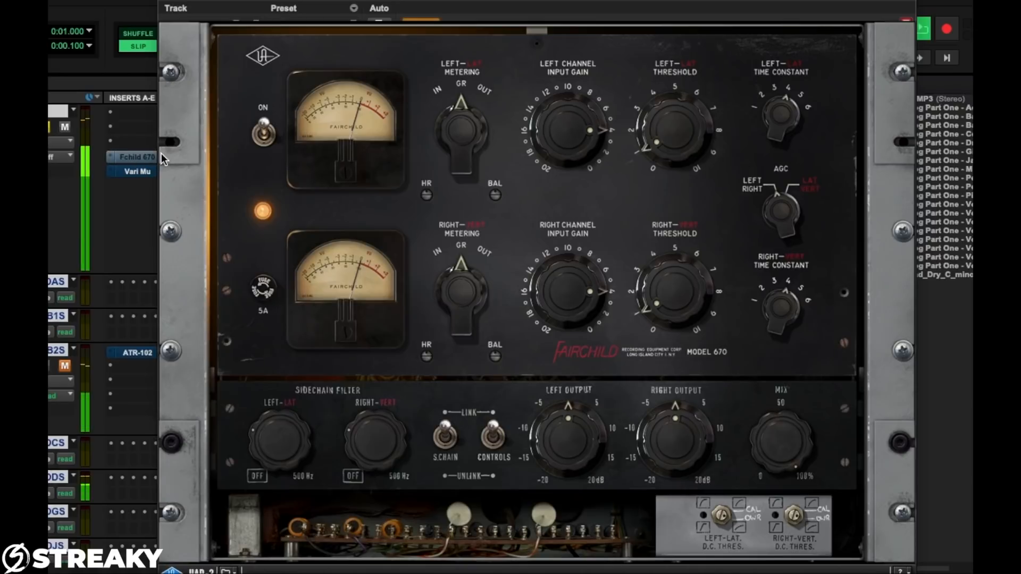
{"action": "left_click", "coordinate": [134, 157], "text": "super"}
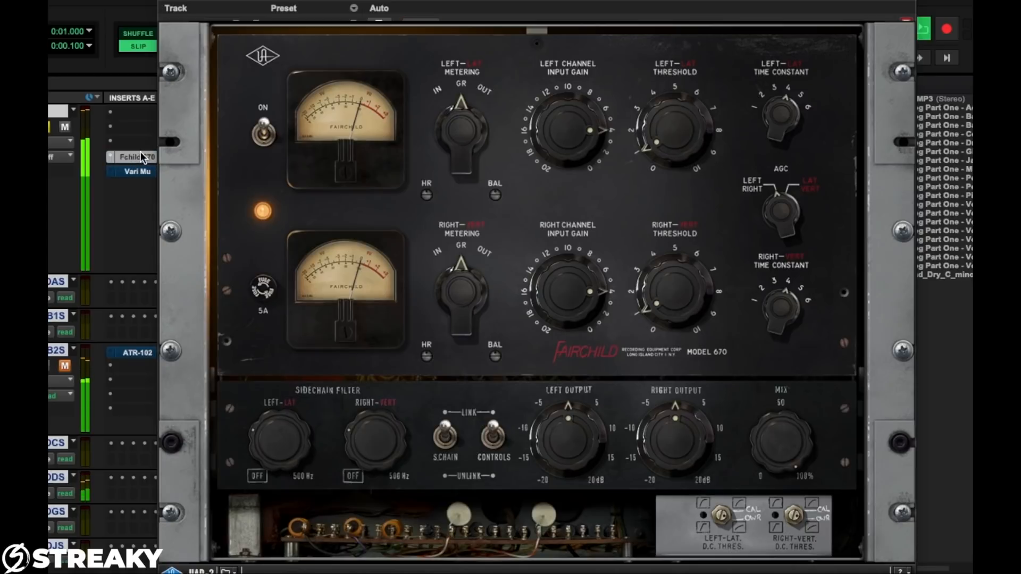
{"action": "left_click", "coordinate": [142, 155], "text": "super"}
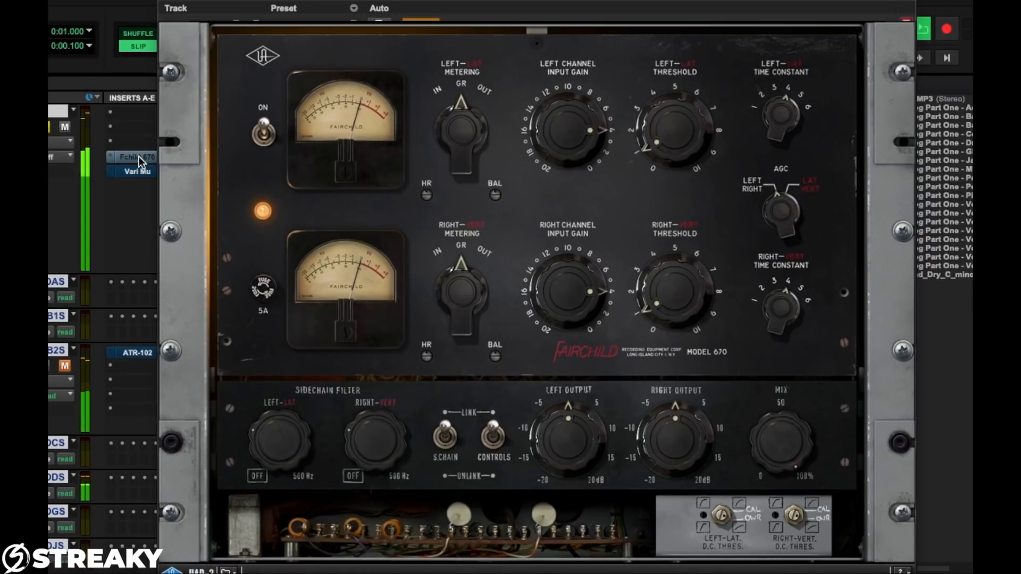
{"action": "left_click", "coordinate": [139, 156], "text": "super"}
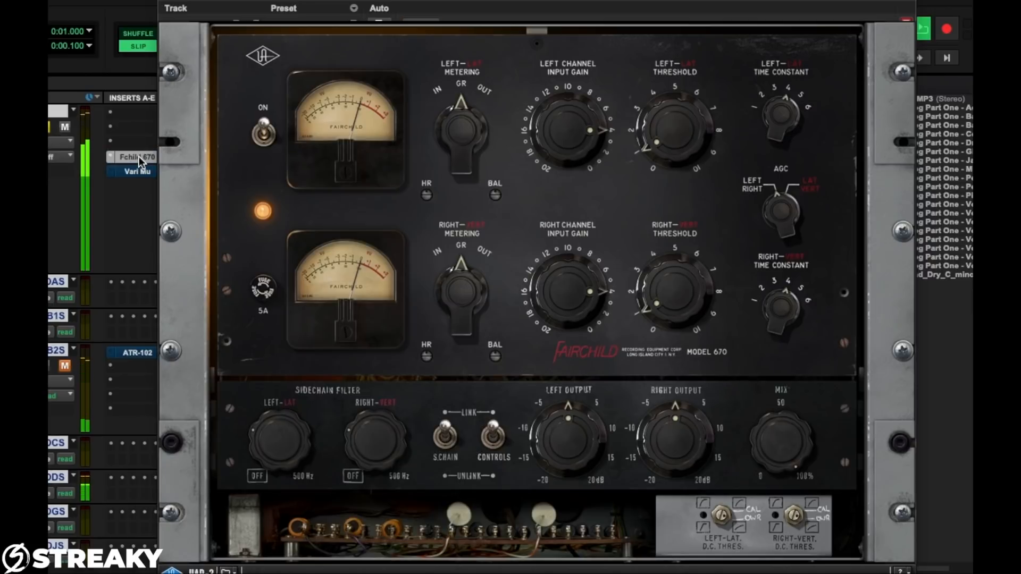
{"action": "left_click", "coordinate": [139, 156], "text": "super"}
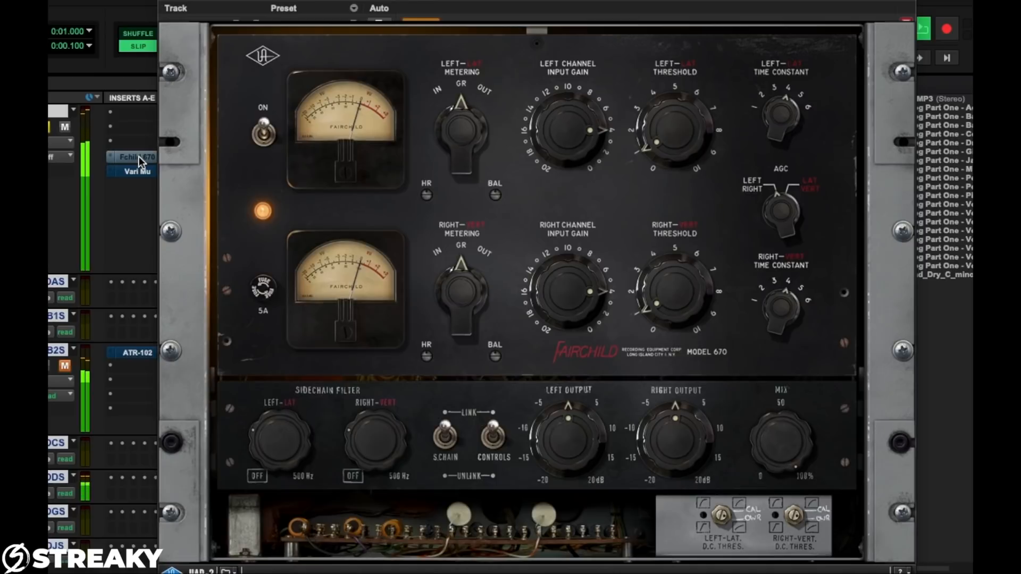
{"action": "left_click", "coordinate": [139, 156], "text": "super"}
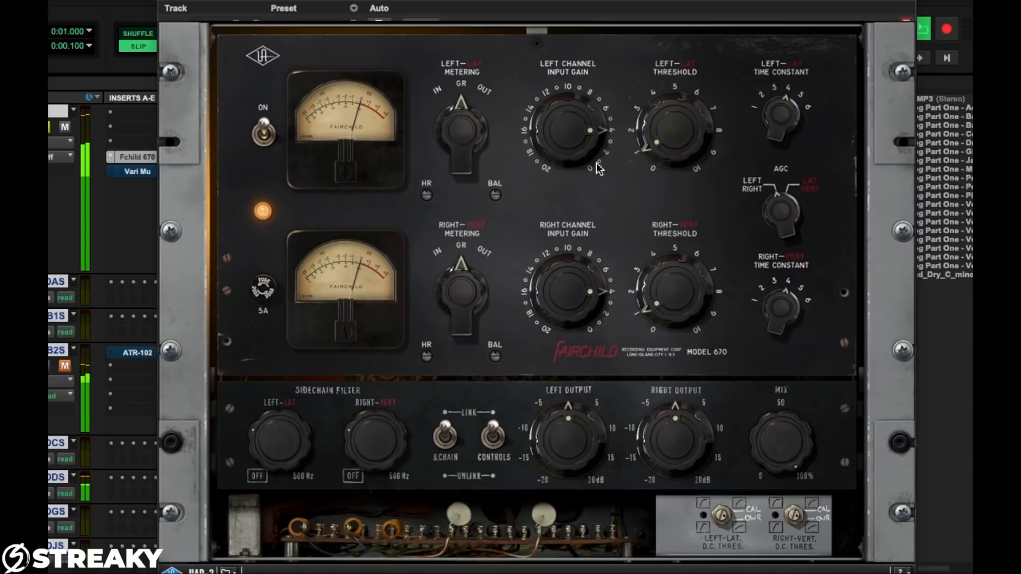
Raise the Fairchild's linked left and right thresholds to about 2, then bring them back down to about 1
{"action": "left_click_drag", "start_coordinate": [657, 137], "coordinate": [655, 109]}
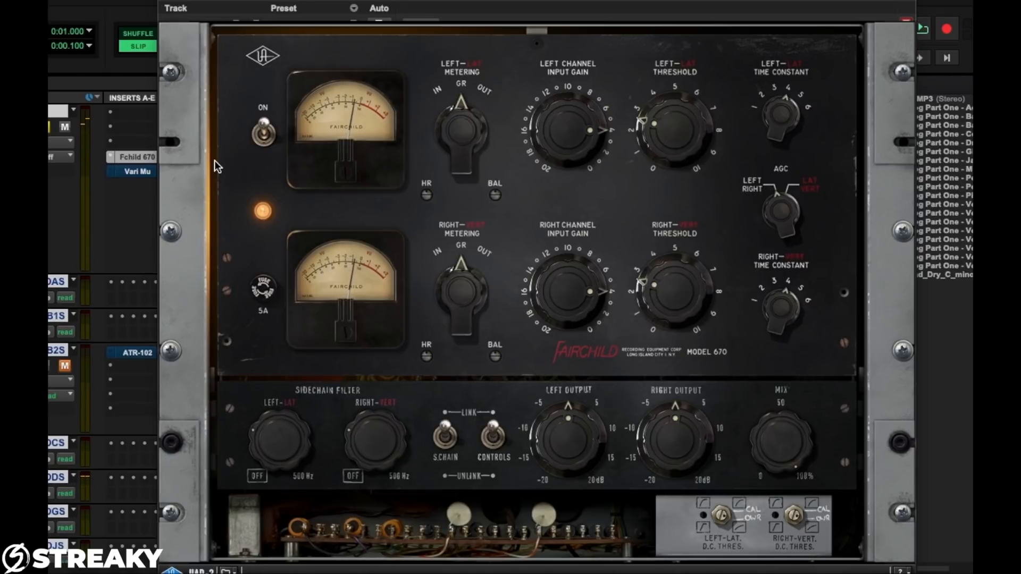
{"action": "left_click_drag", "start_coordinate": [651, 146], "coordinate": [654, 159]}
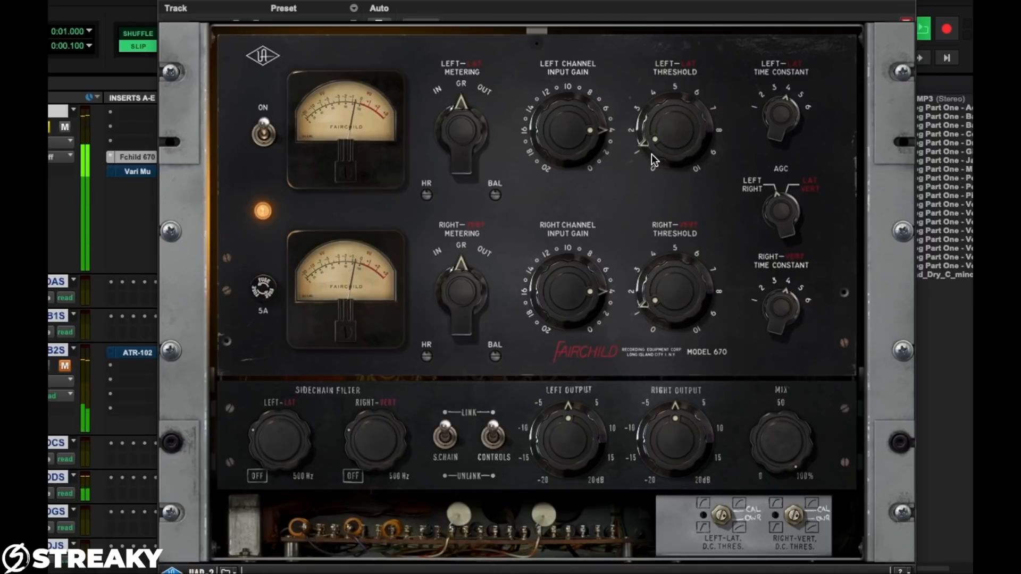
{"action": "left_click_drag", "start_coordinate": [652, 156], "coordinate": [651, 156]}
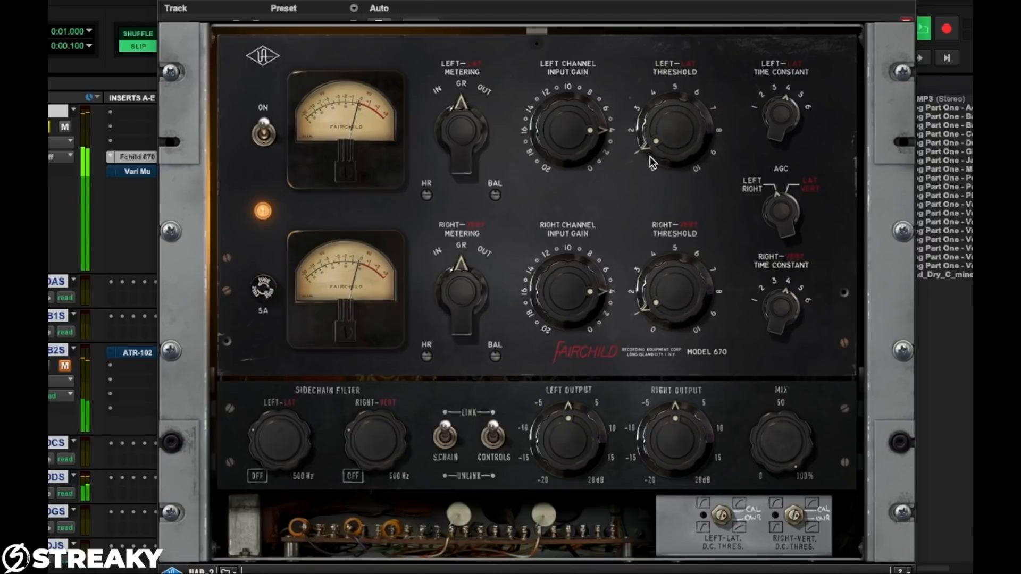
Compare the song with the Fairchild 670 bypassed and active at the readjusted threshold
{"action": "left_click", "coordinate": [134, 157], "text": "ctrl"}
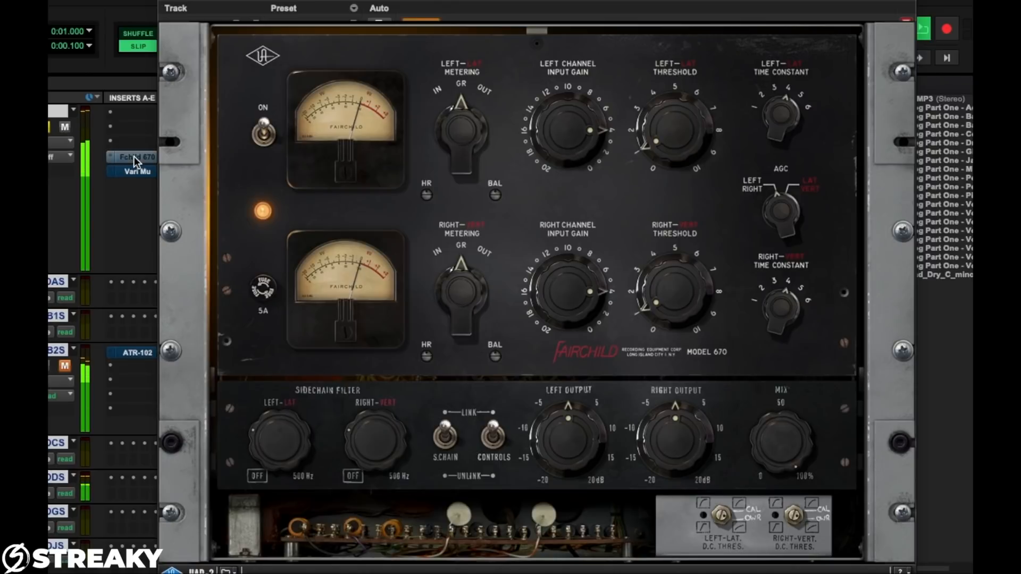
{"action": "left_click", "coordinate": [134, 156], "text": "ctrl"}
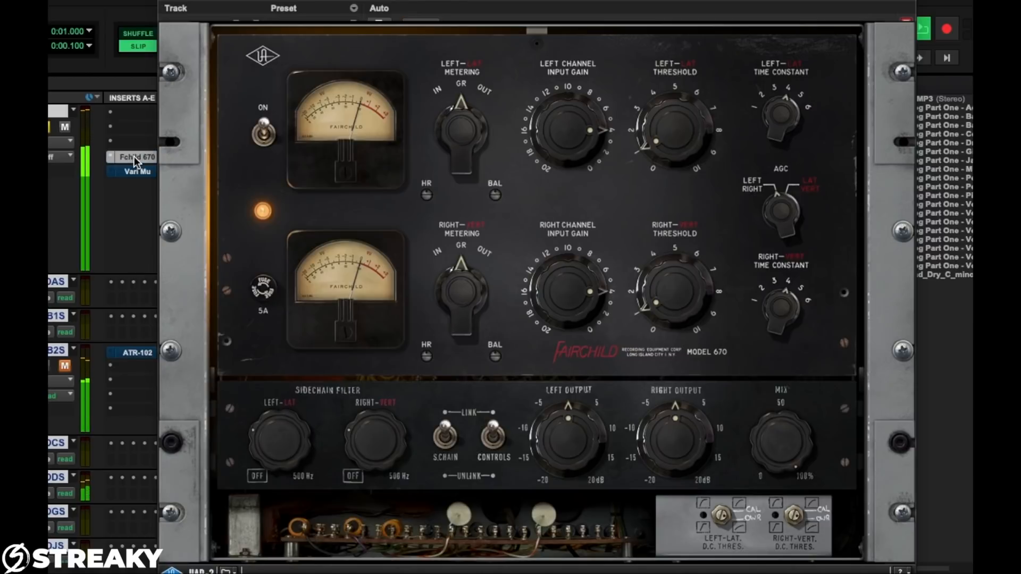
{"action": "left_click", "coordinate": [134, 156], "text": "ctrl"}
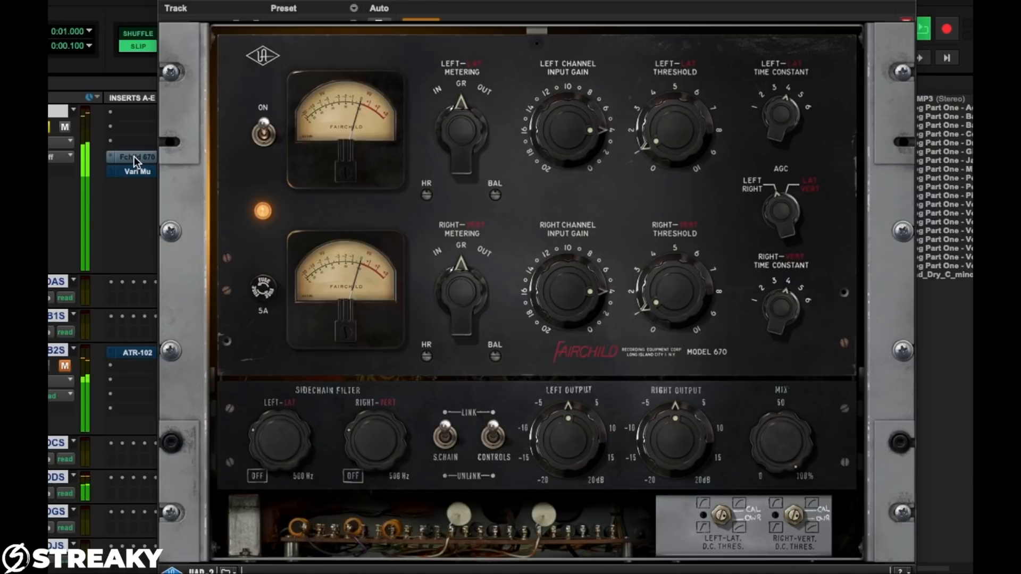
{"action": "left_click", "coordinate": [134, 156], "text": "ctrl"}
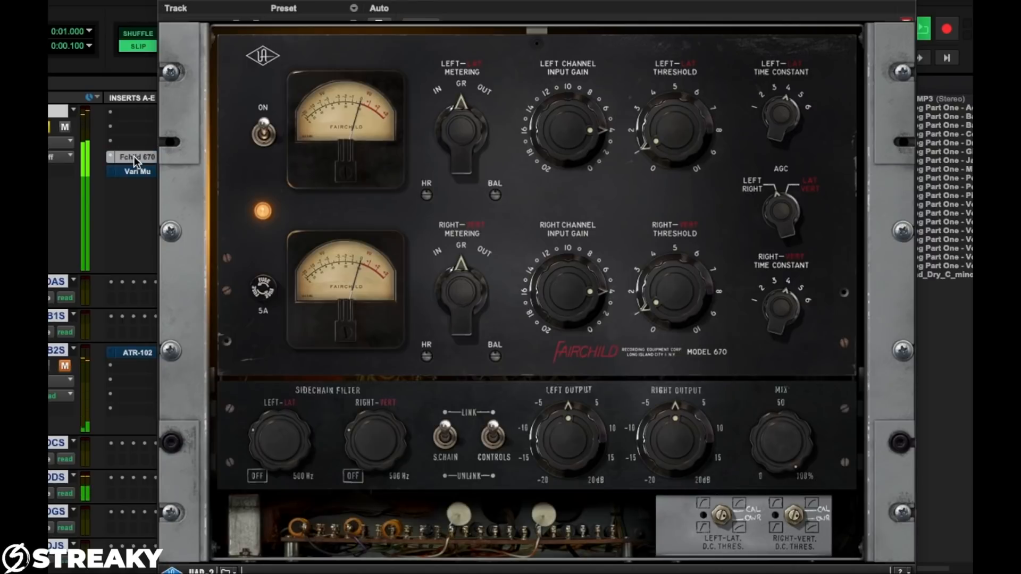
{"action": "left_click", "coordinate": [135, 157], "text": "ctrl"}
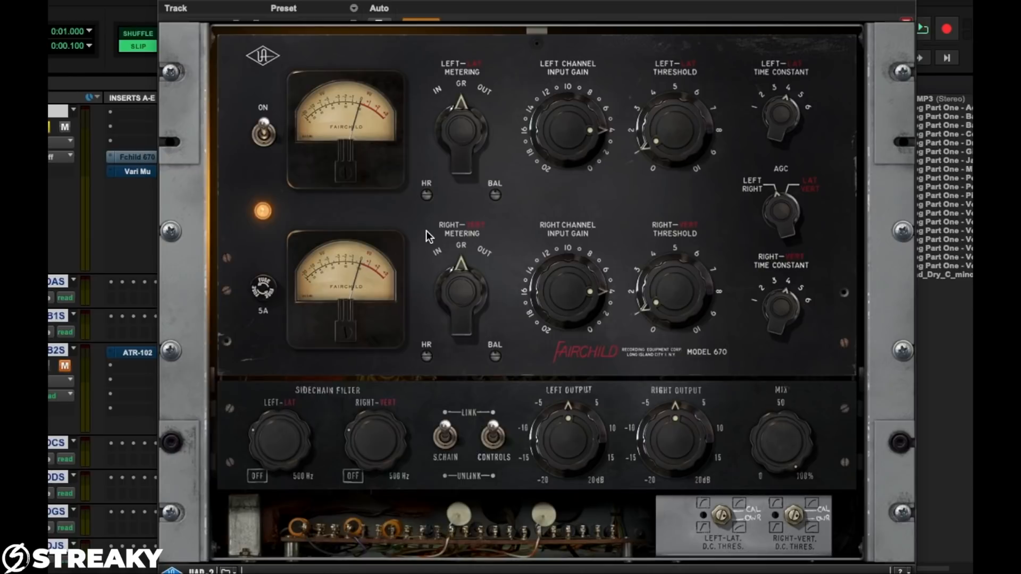
{"action": "left_click_drag", "start_coordinate": [274, 425], "coordinate": [262, 569]}
{"action": "left_click_drag", "start_coordinate": [246, 442], "coordinate": [246, 428]}
{"action": "left_click_drag", "start_coordinate": [270, 448], "coordinate": [261, 389]}
{"action": "left_click_drag", "start_coordinate": [253, 440], "coordinate": [262, 511]}
{"action": "mouse_move", "coordinate": [277, 481]}
{"action": "left_mouse_down"}
{"action": "mouse_move", "coordinate": [271, 399]}
{"action": "mouse_move", "coordinate": [263, 478]}
{"action": "left_mouse_up"}
Open the Vari Mu compressor on the Ref track and move its window down to uncover the transport and timeline
{"action": "left_click", "coordinate": [139, 171]}
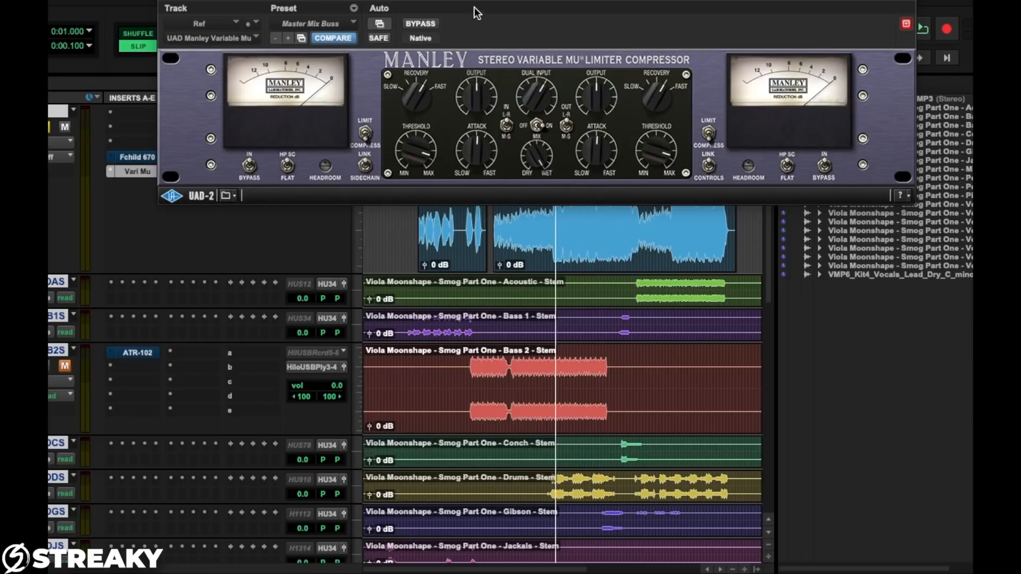
{"action": "left_click_drag", "start_coordinate": [484, 16], "coordinate": [483, 143]}
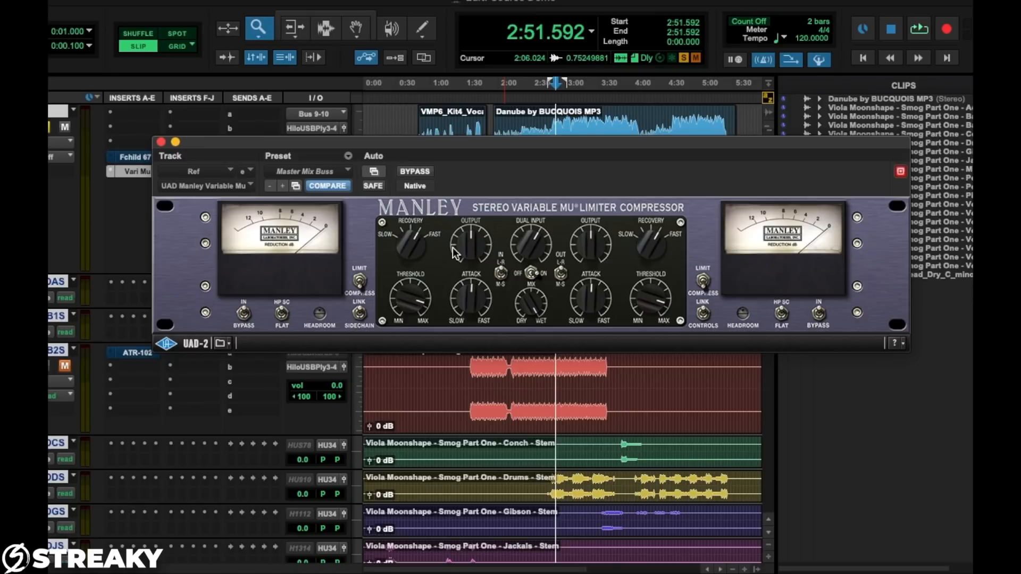
{"action": "left_click_drag", "start_coordinate": [507, 144], "coordinate": [510, 157]}
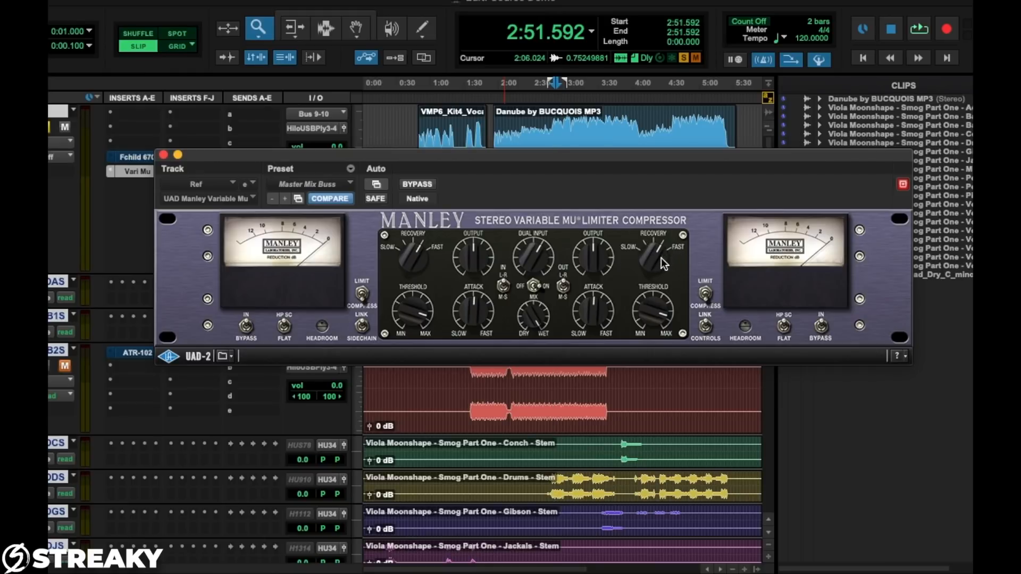
Try the slow recovery setting on both Vari Mu channels, restore the faster setting, and make a small adjustment to the output
{"action": "left_click_drag", "start_coordinate": [639, 269], "coordinate": [638, 370]}
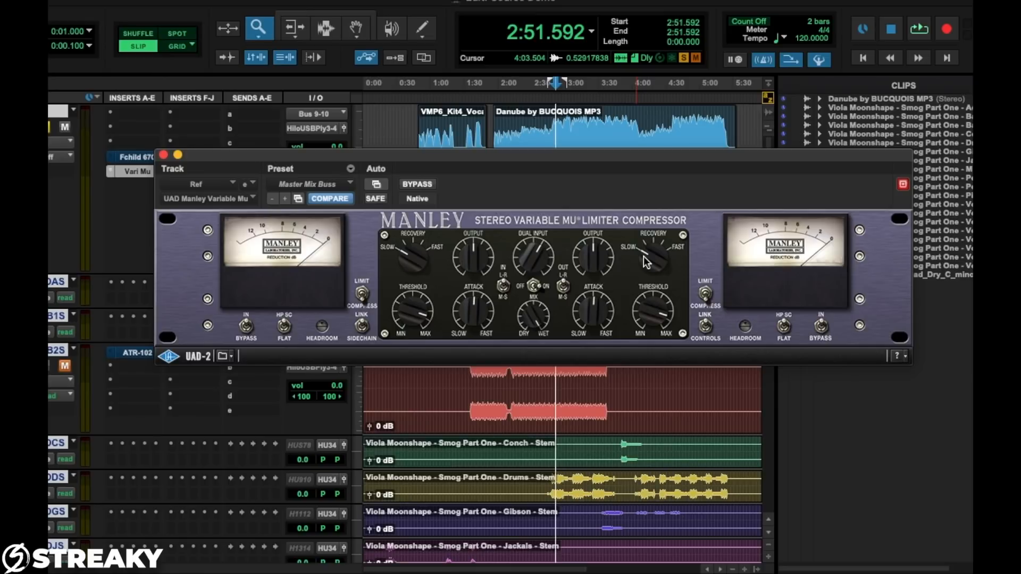
{"action": "left_click_drag", "start_coordinate": [646, 261], "coordinate": [644, 133]}
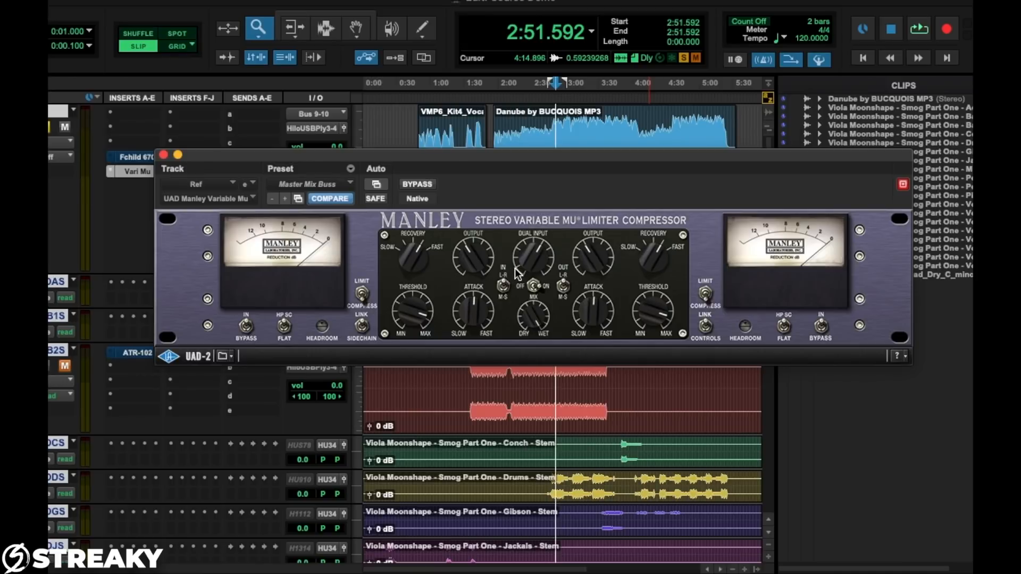
{"action": "left_click_drag", "start_coordinate": [460, 258], "coordinate": [462, 240]}
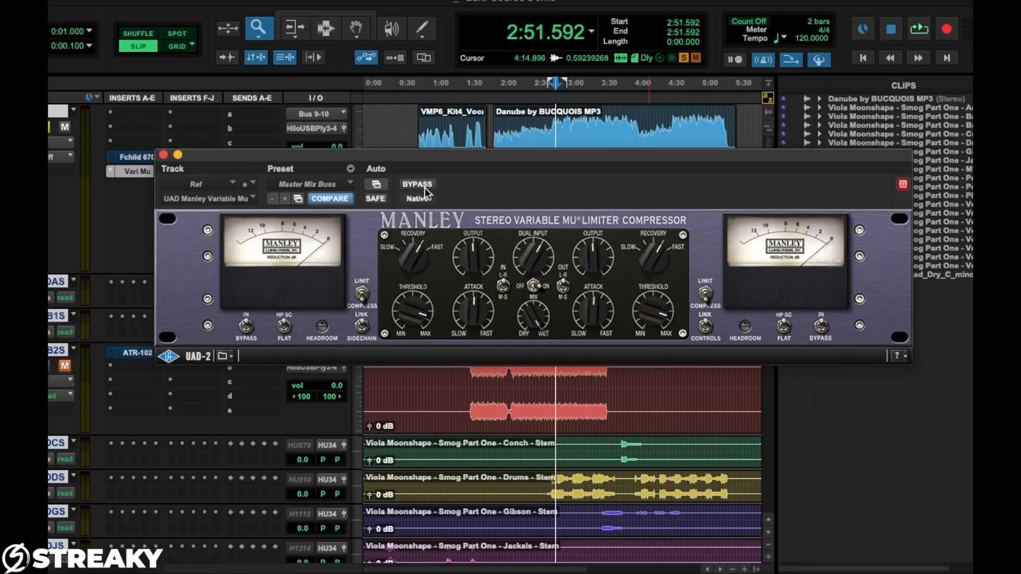
Play the song from 2:51.592 and repeatedly compare the sound with the Vari Mu bypassed and active
{"action": "key", "text": "space"}
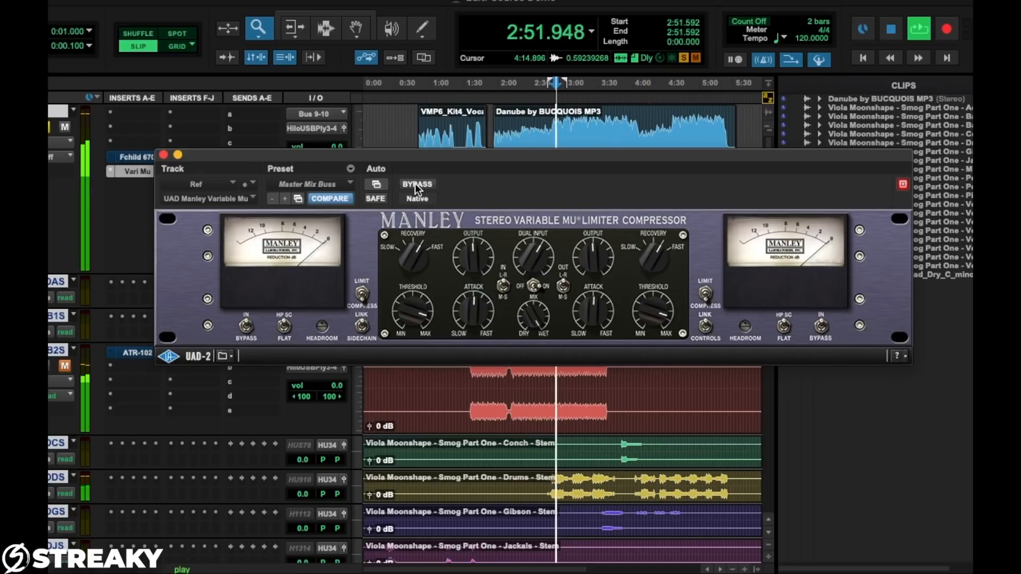
{"action": "left_click", "coordinate": [416, 184]}
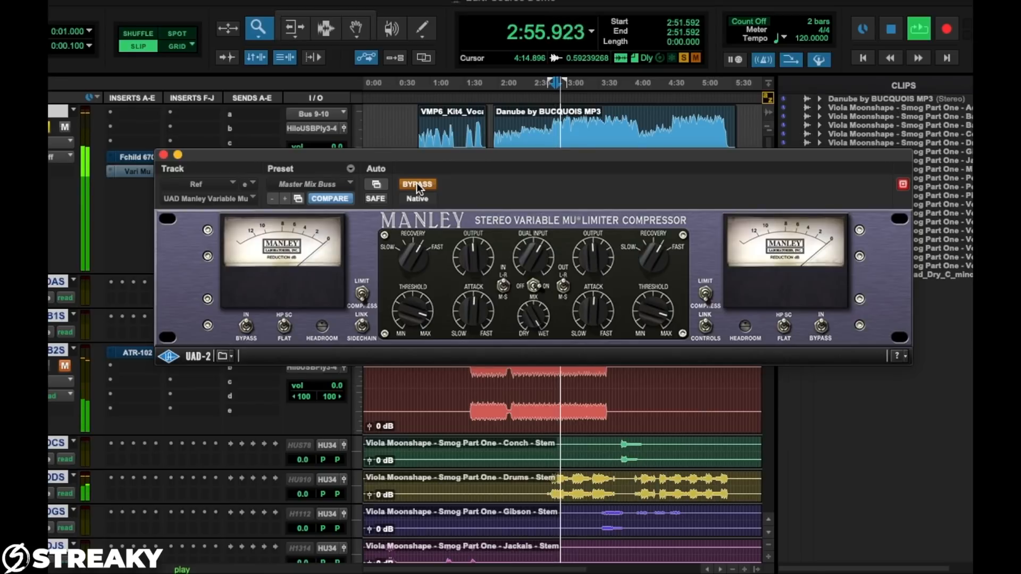
{"action": "left_click", "coordinate": [416, 183]}
{"action": "left_click", "coordinate": [417, 184]}
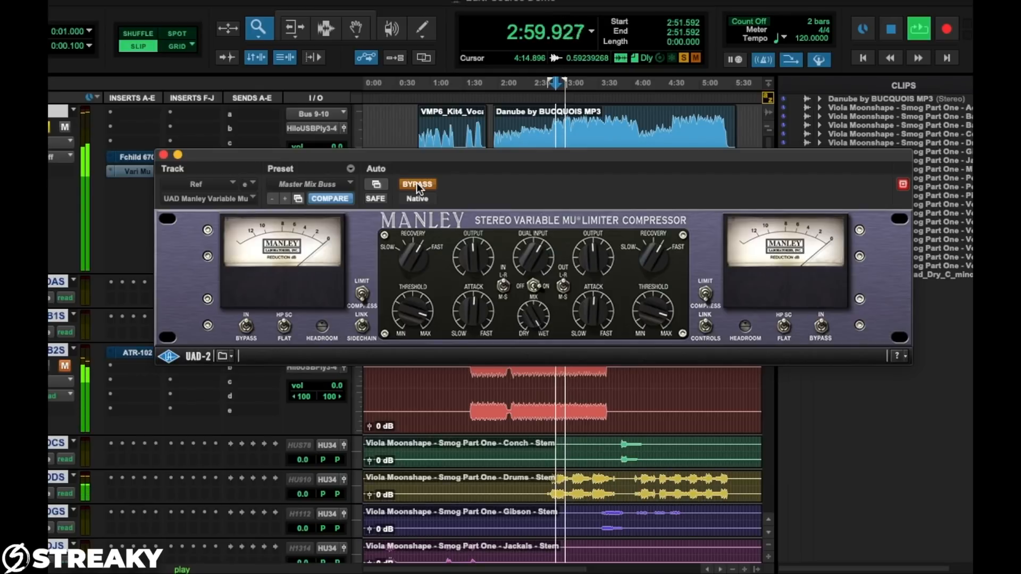
{"action": "left_click", "coordinate": [416, 184]}
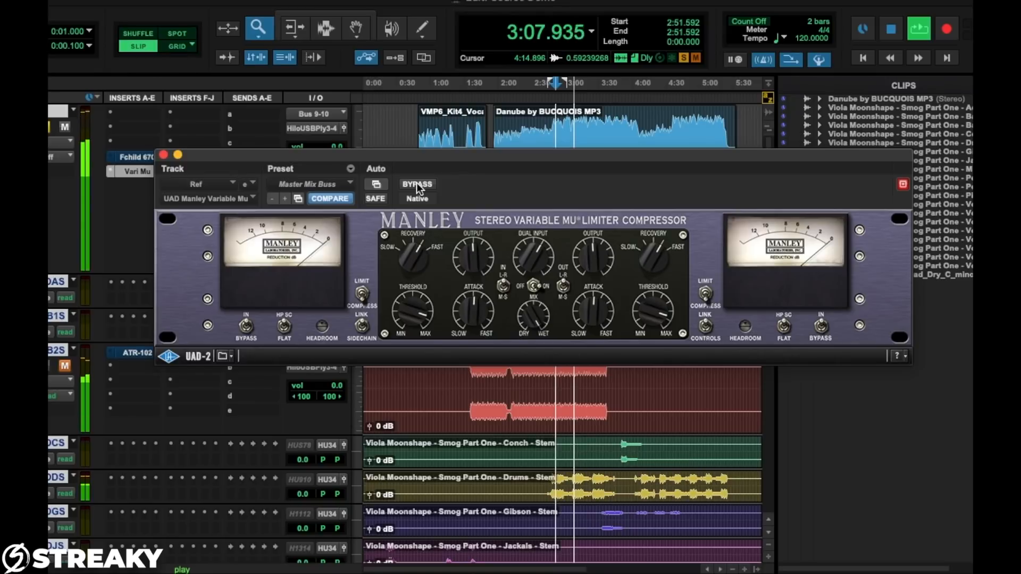
{"action": "left_click", "coordinate": [417, 183]}
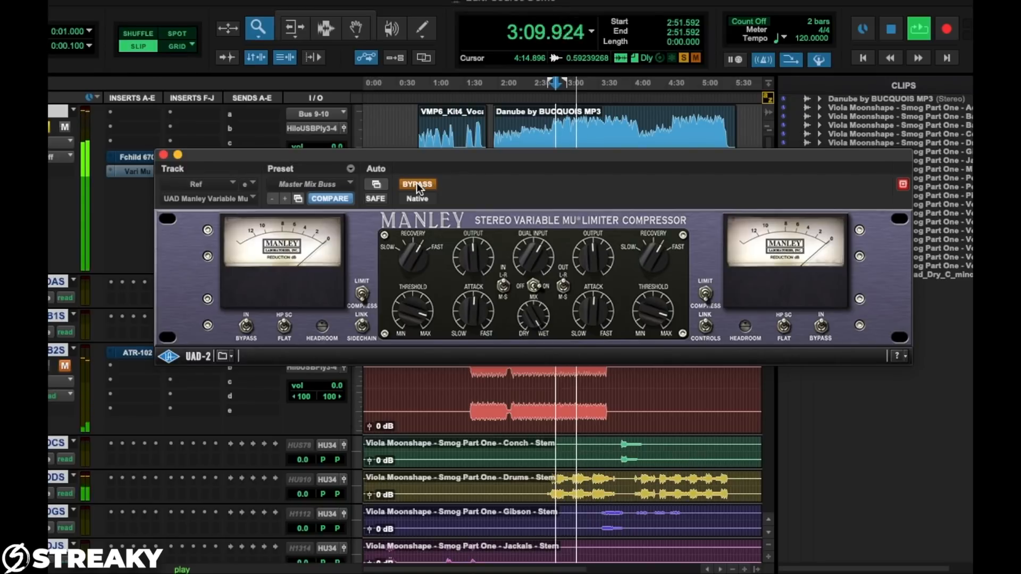
{"action": "left_click", "coordinate": [417, 183]}
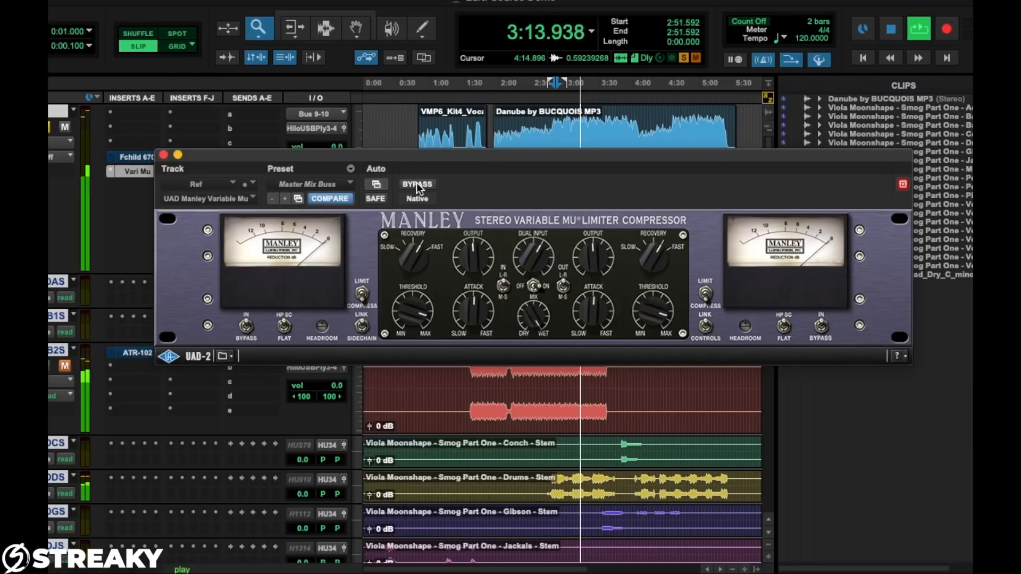
{"action": "left_click", "coordinate": [416, 183]}
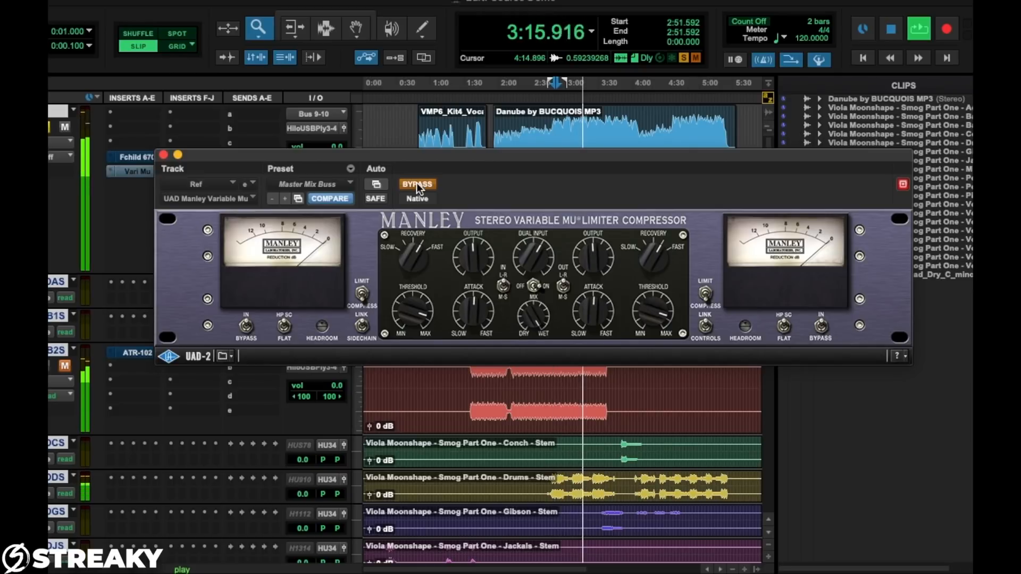
{"action": "left_click", "coordinate": [417, 183]}
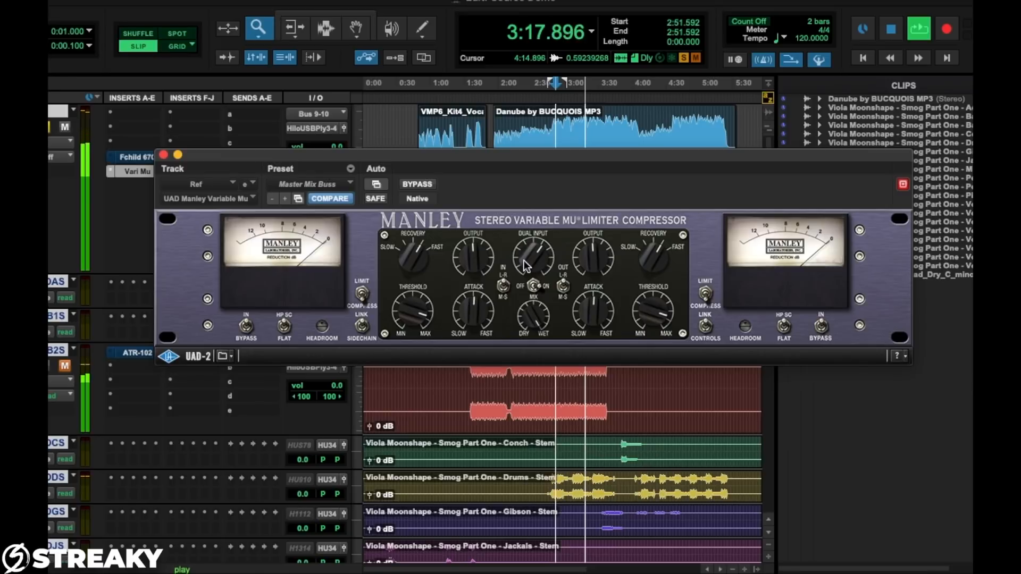
{"action": "left_click", "coordinate": [413, 183]}
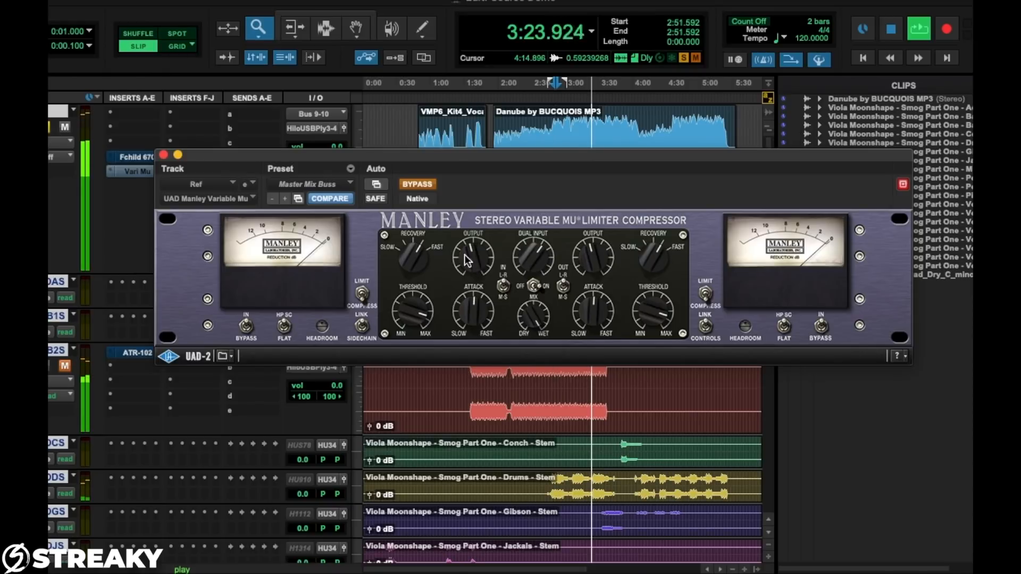
{"action": "left_click", "coordinate": [419, 184]}
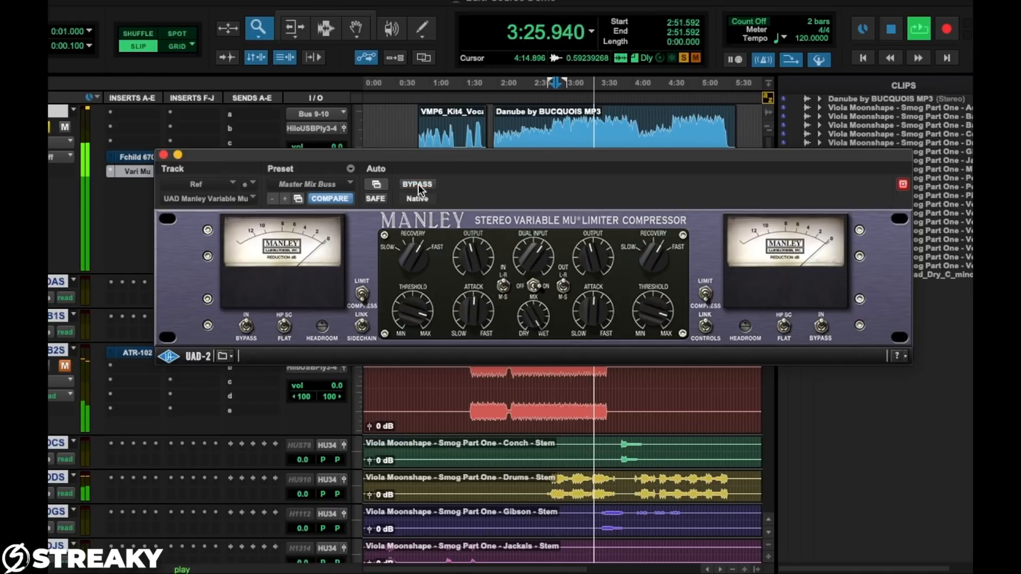
{"action": "left_click", "coordinate": [419, 184]}
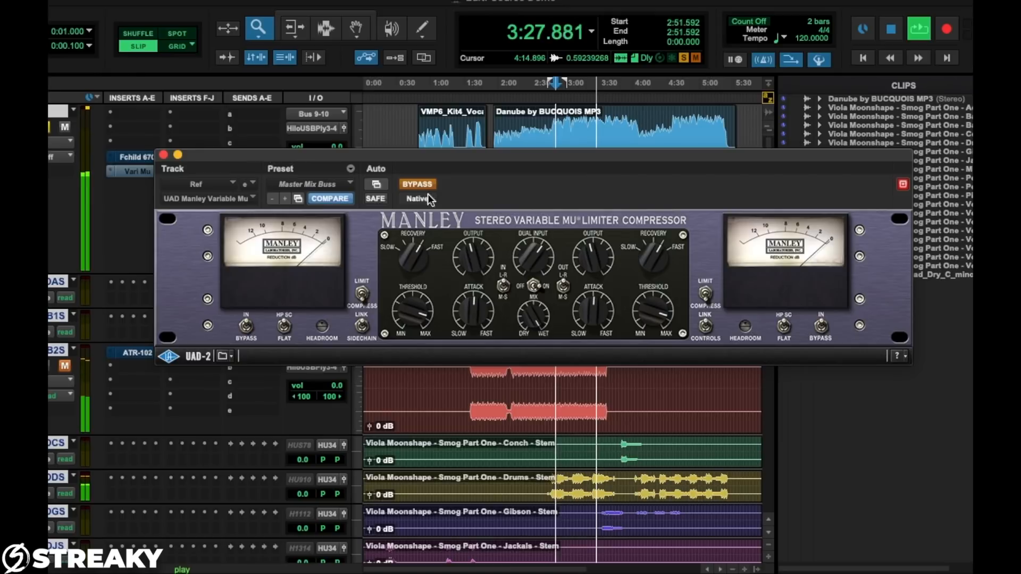
{"action": "left_click", "coordinate": [417, 185]}
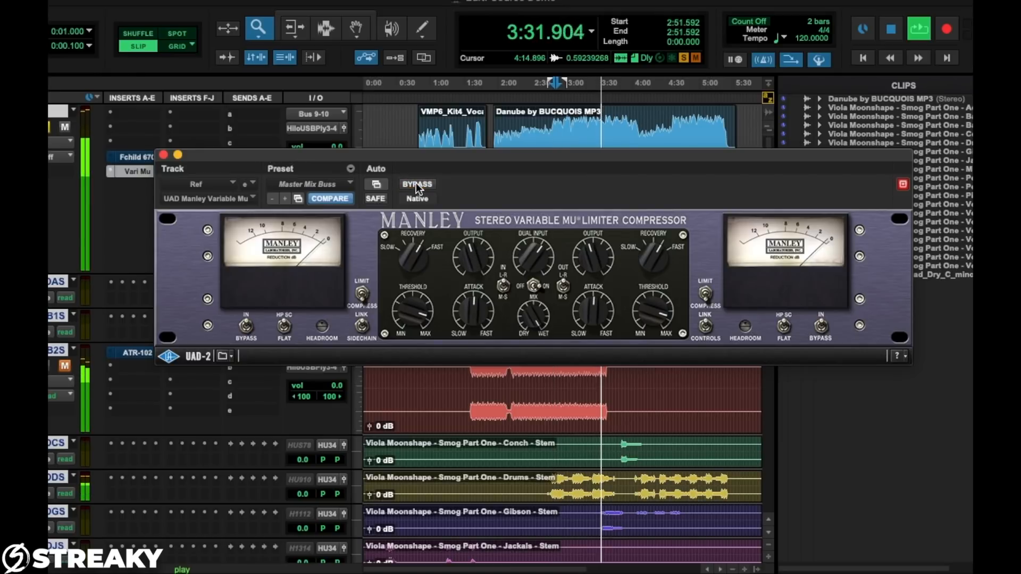
{"action": "left_click", "coordinate": [416, 185]}
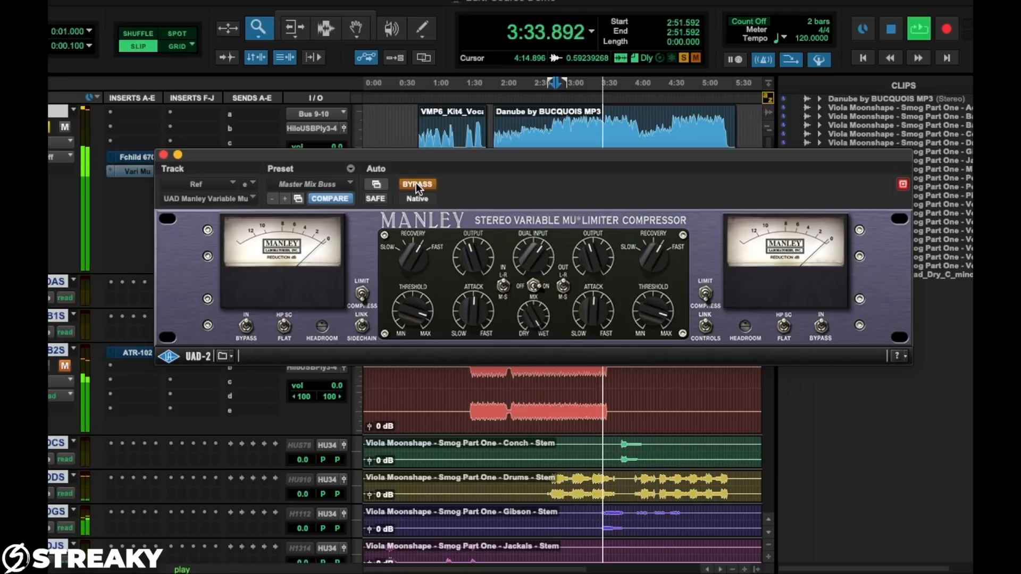
Reactivate the Vari Mu, adjust both linked thresholds, and compare against bypass before stopping playback with the compressor active
{"action": "left_click", "coordinate": [416, 184]}
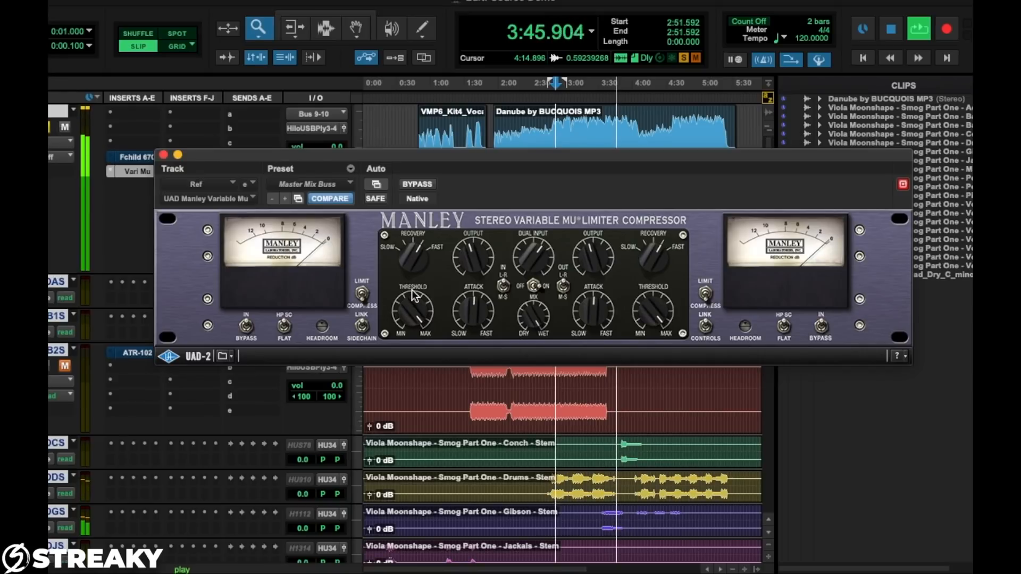
{"action": "left_click", "coordinate": [418, 185]}
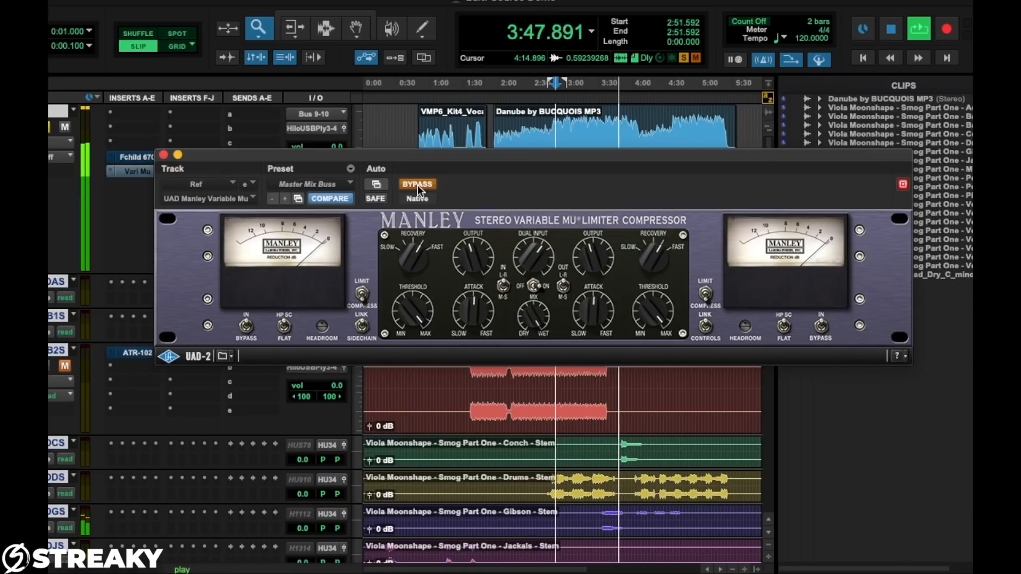
{"action": "left_click", "coordinate": [417, 185]}
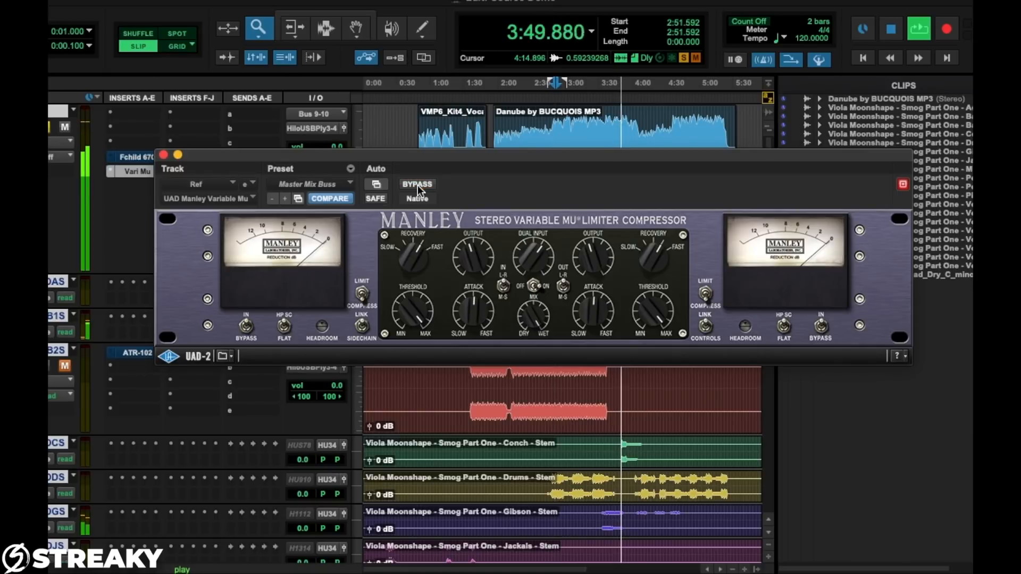
{"action": "left_click", "coordinate": [417, 185]}
{"action": "left_click", "coordinate": [417, 185]}
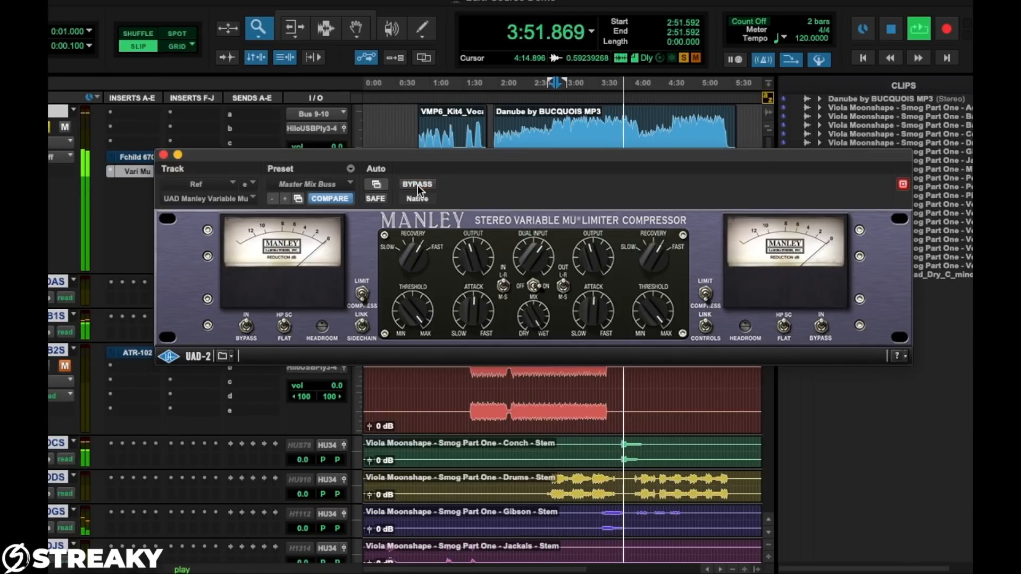
{"action": "key", "text": "space"}
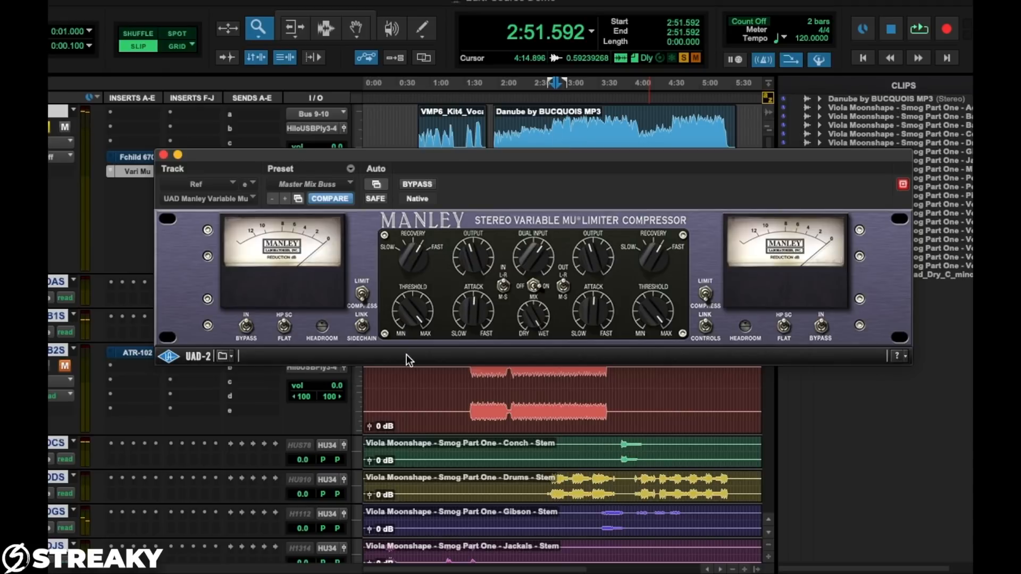